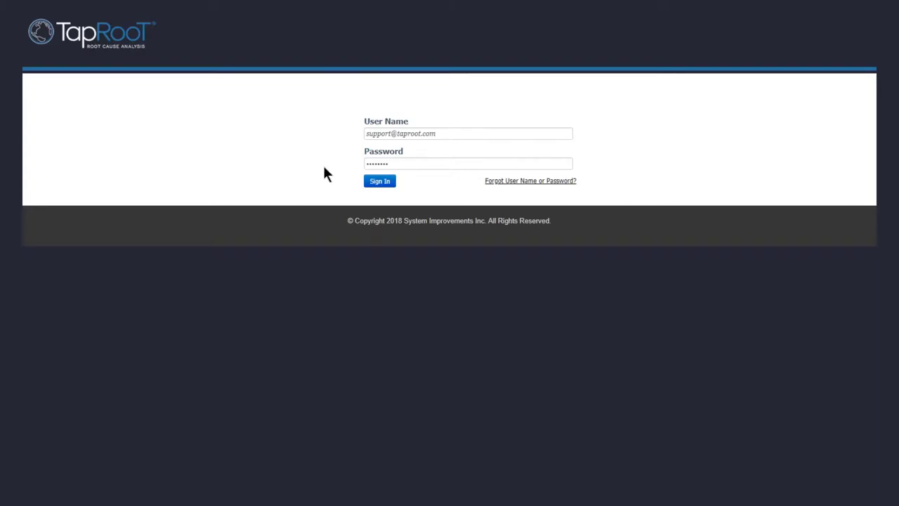
Sign in with the pre-filled credentials to reach the home list showing Exercise 1.
click(371, 184)
click(375, 185)
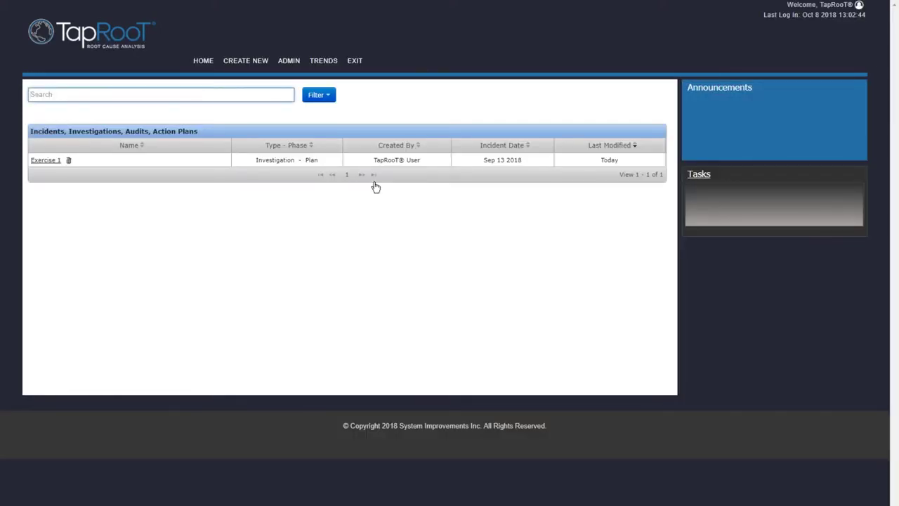
Choose Incident and Investigation from the CREATE NEW menu.
click(255, 70)
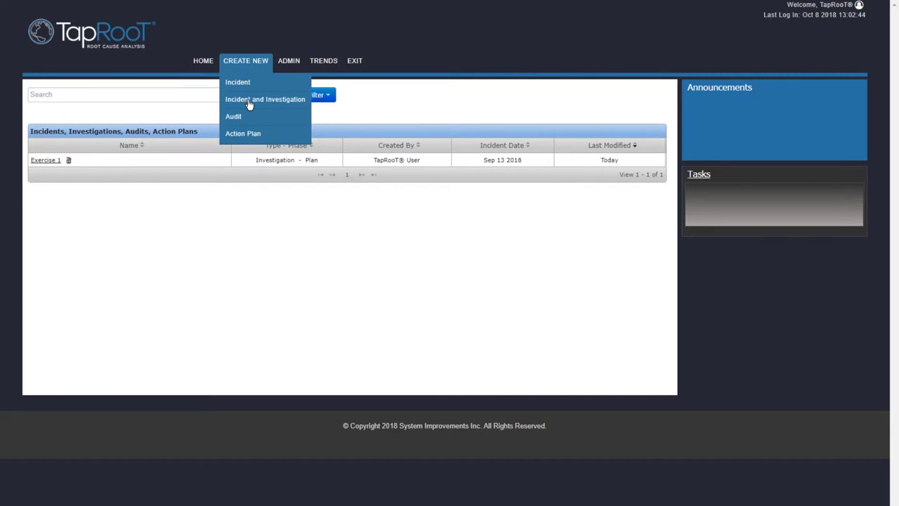
click(249, 105)
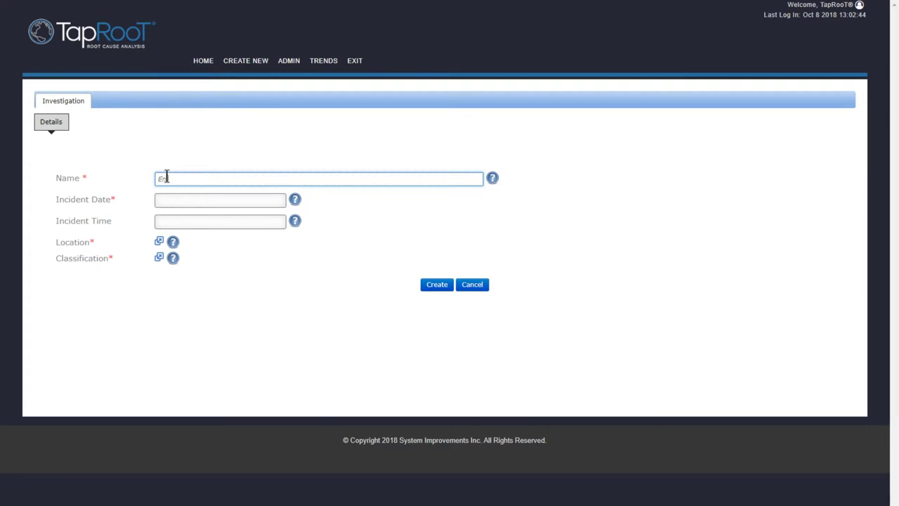
Enter 'Employee Sprains Ankle' as the investigation name, correcting a typo, and bring up the date calendar.
text(ployee)
key(BackSpace)
key(BackSpace)
key(BackSpace)
key(BackSpace)
key(BackSpace)
text(oyee Sprains Ankle)
click(168, 201)
Set the incident date to Sep 14 2018 and the location to East > Buffalo.
click(163, 216)
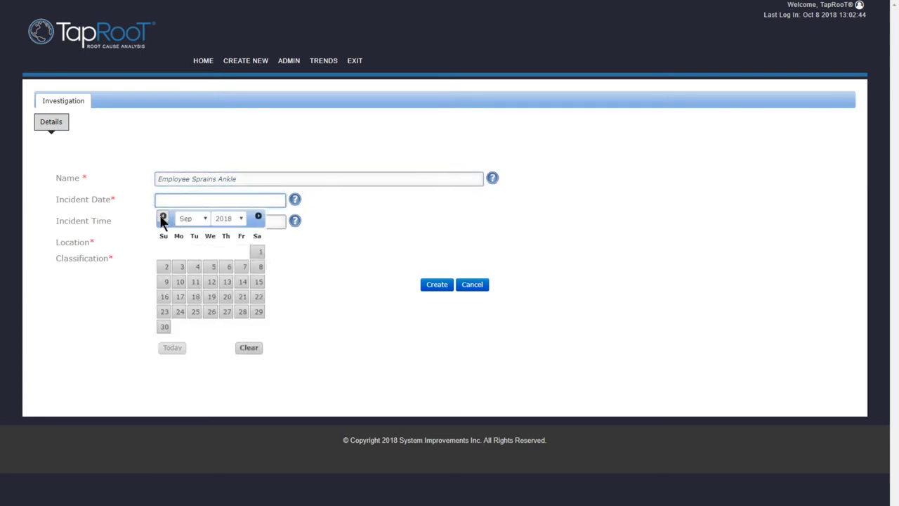
click(243, 283)
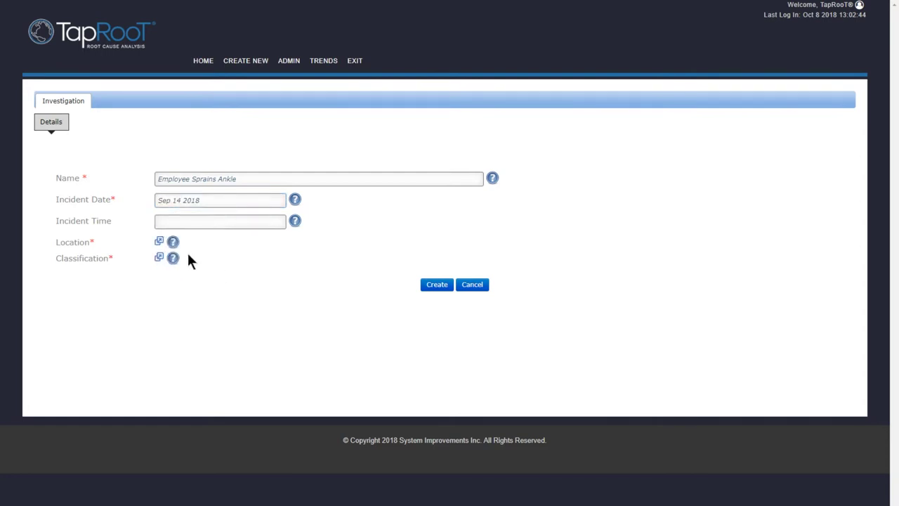
click(159, 241)
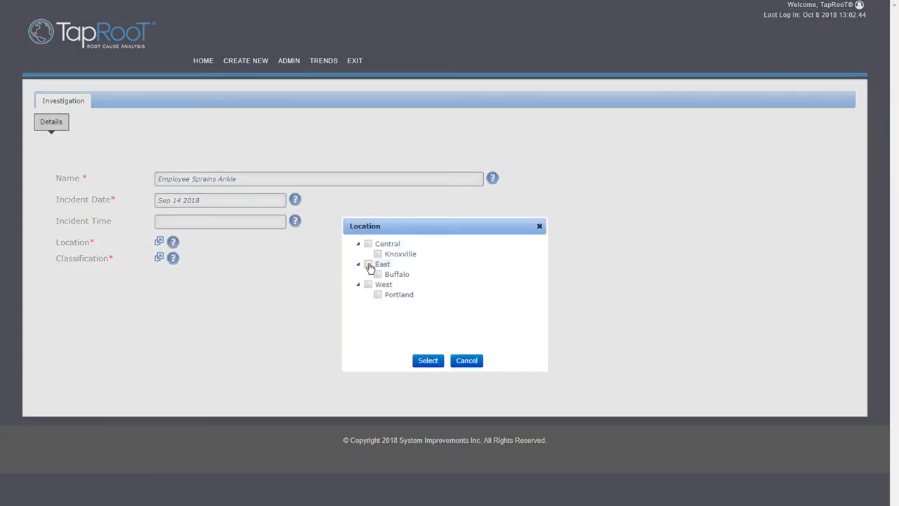
click(378, 274)
click(438, 361)
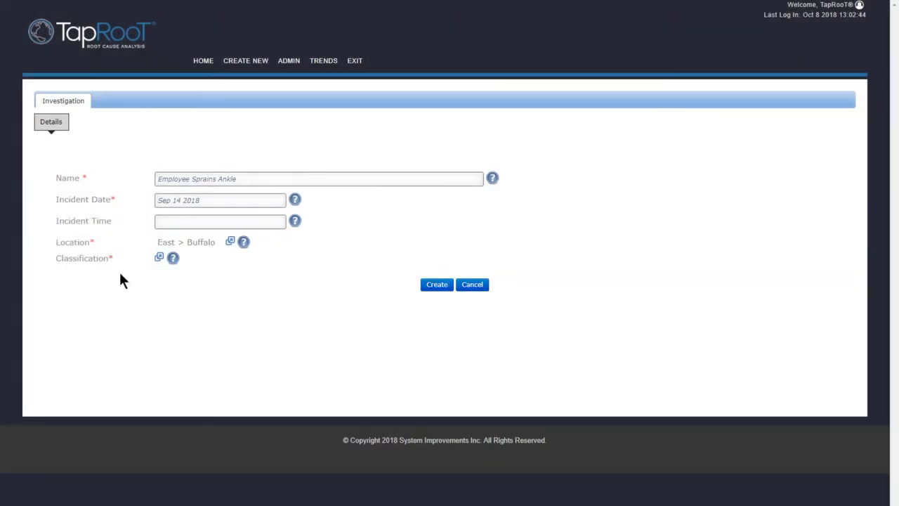
Classify the investigation as Safety, leave Incident Time empty, and create it.
click(158, 257)
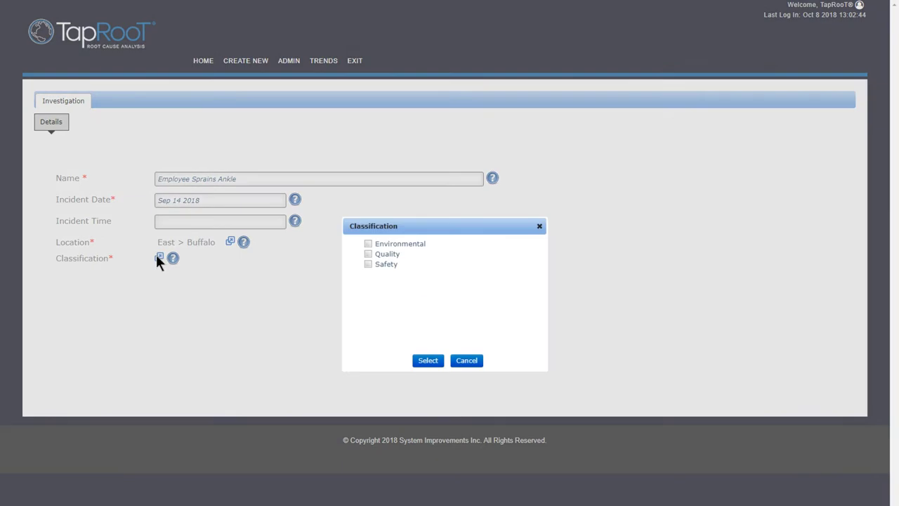
click(368, 266)
click(427, 360)
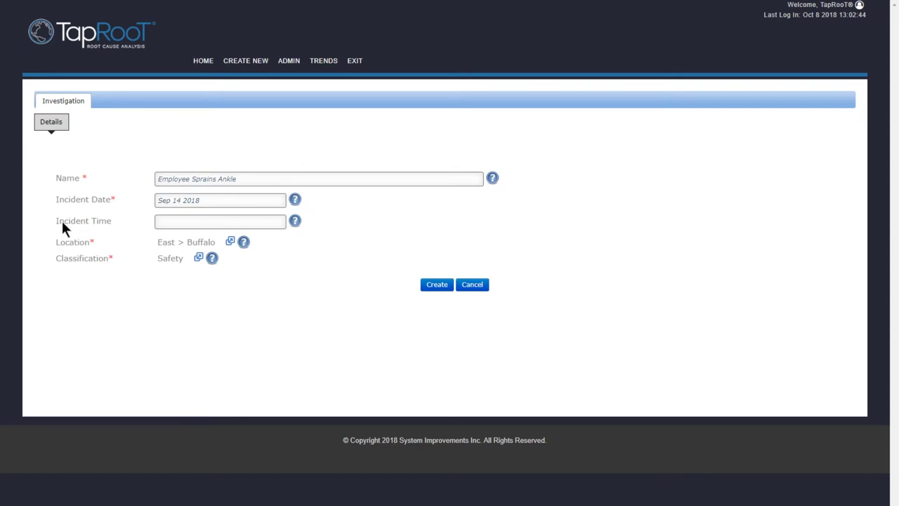
click(165, 222)
click(441, 285)
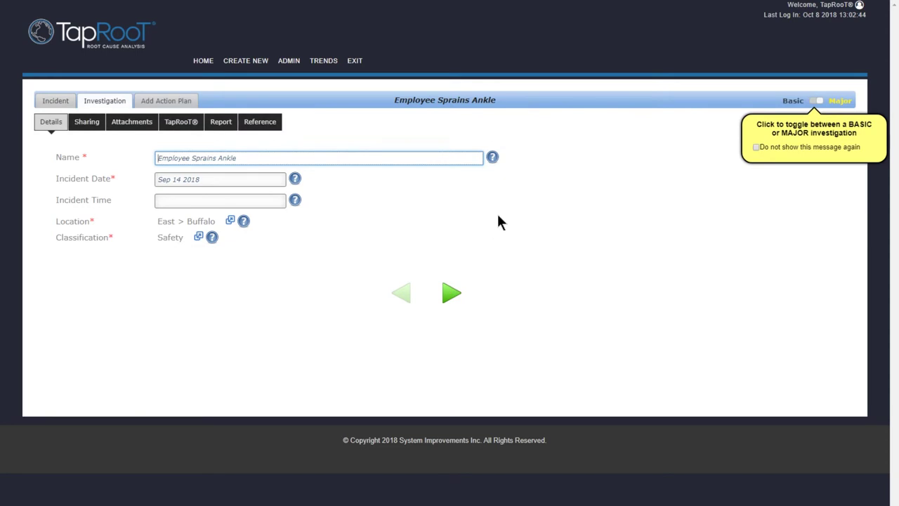
Open the TapRooT® investigation plan and set the investigation type to Major.
click(813, 103)
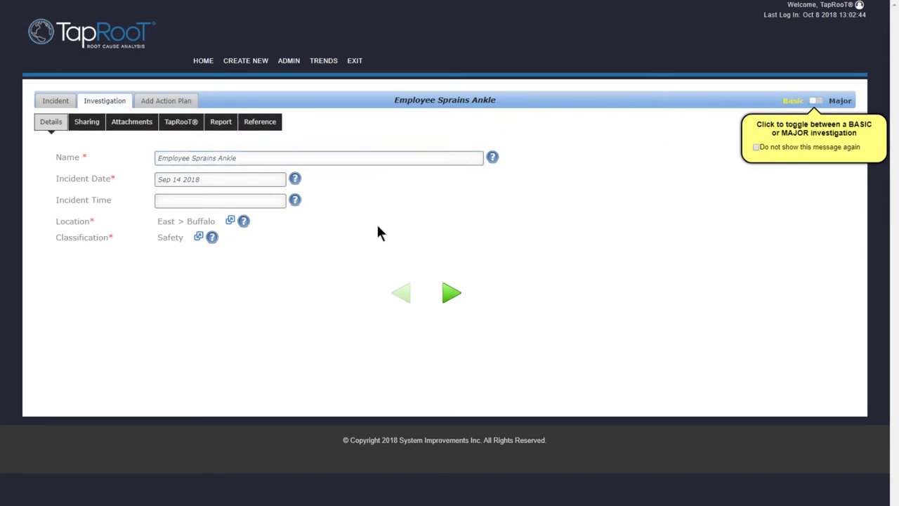
click(172, 124)
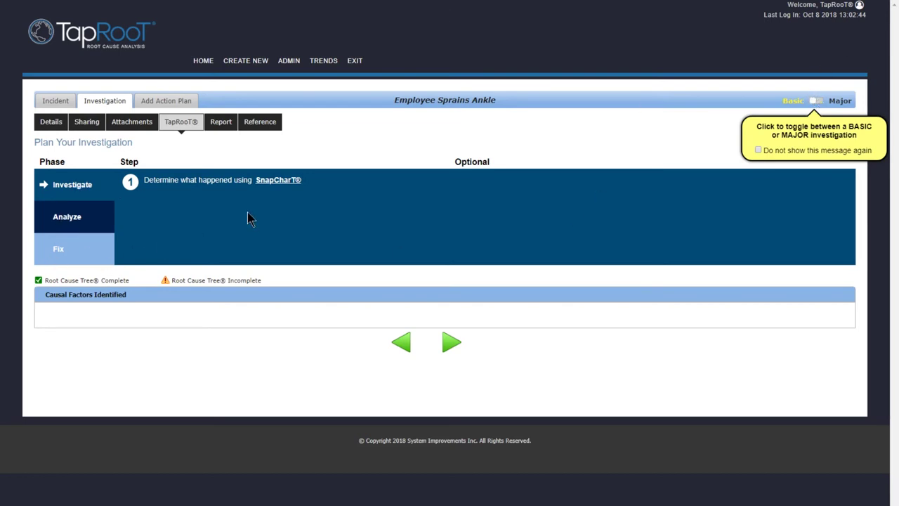
click(817, 102)
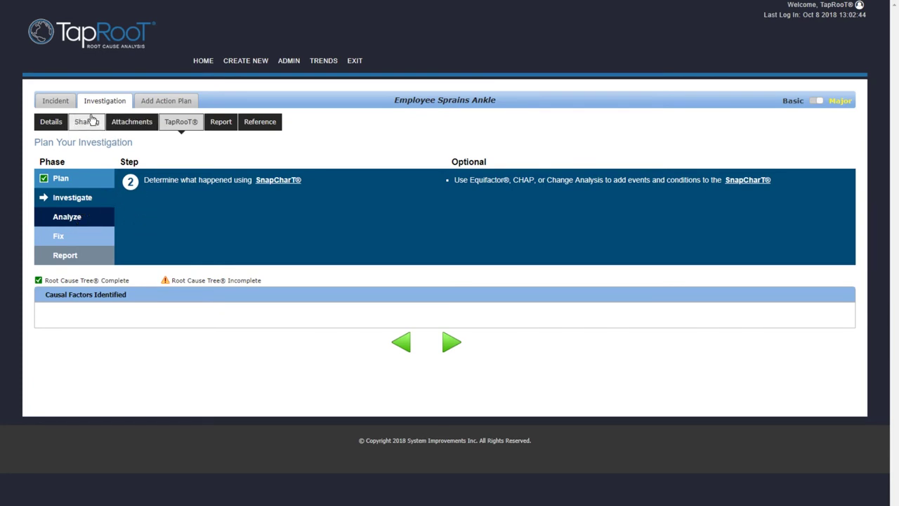
Review the Details and Sharing tabs, ending on the empty Pictures, Policies and SnapCaps folders.
click(52, 121)
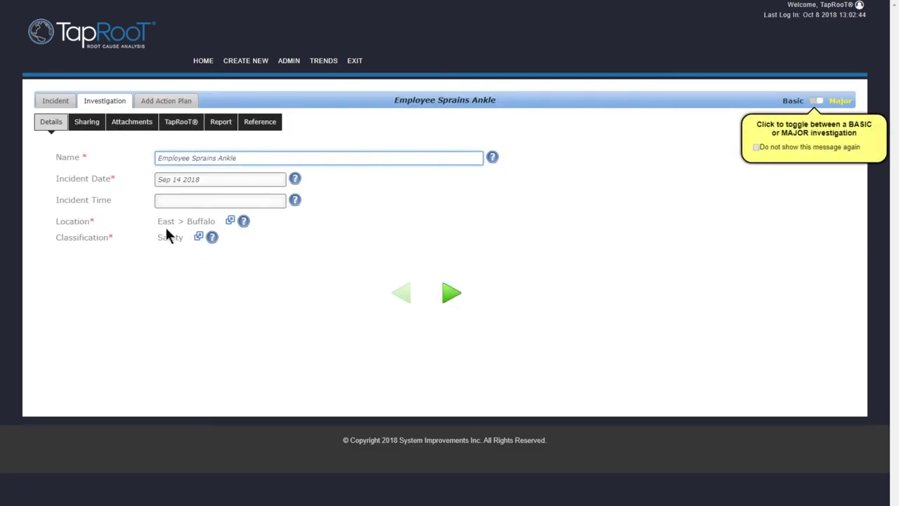
click(87, 123)
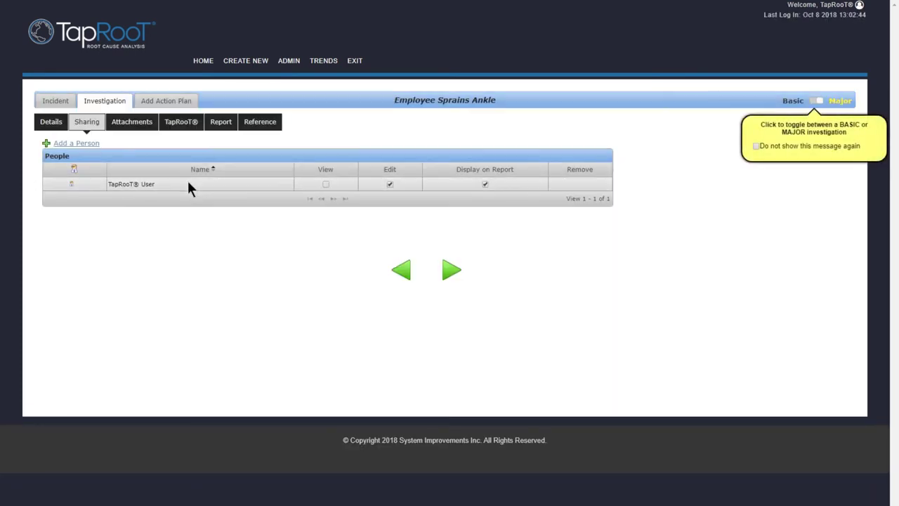
click(135, 122)
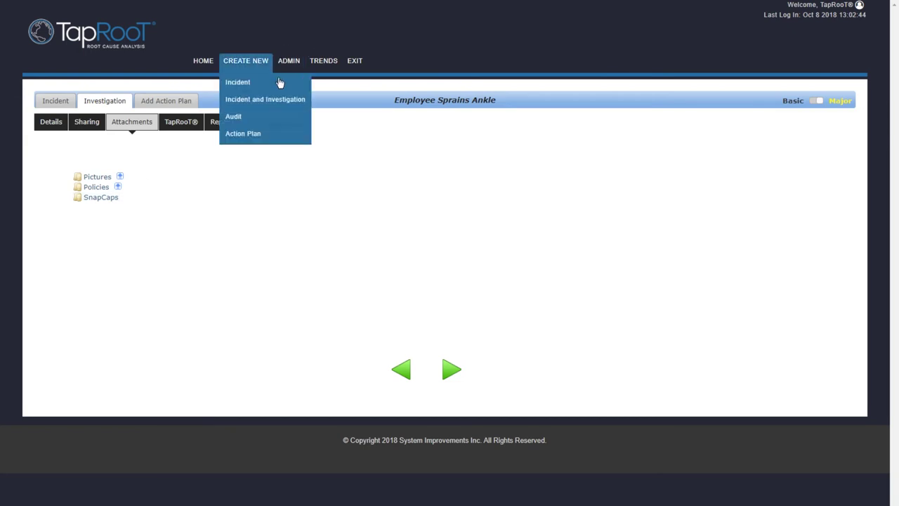
Switch the investigation back to Basic on the TapRooT® tab and view the Reference page.
click(181, 124)
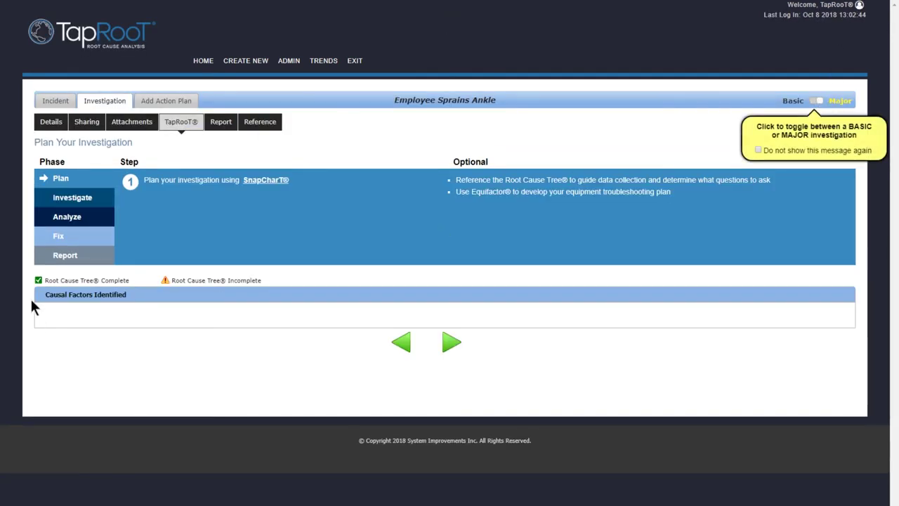
click(814, 102)
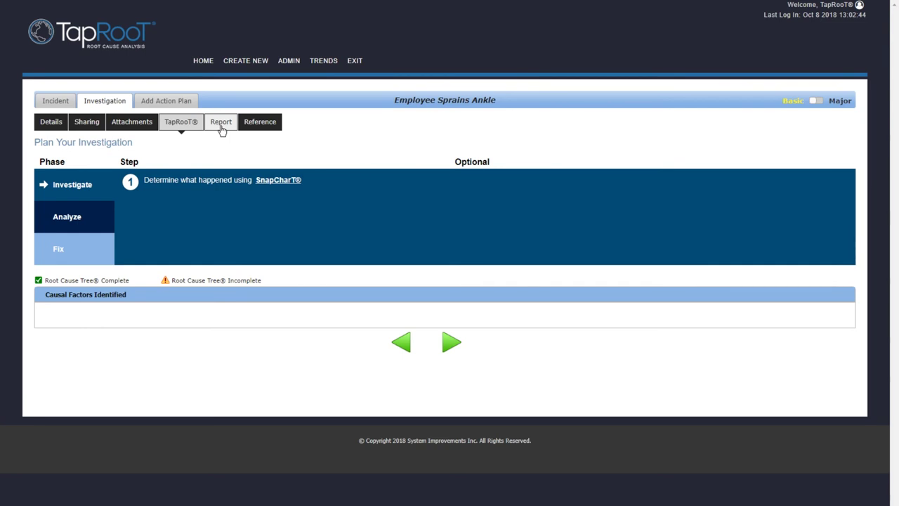
click(258, 125)
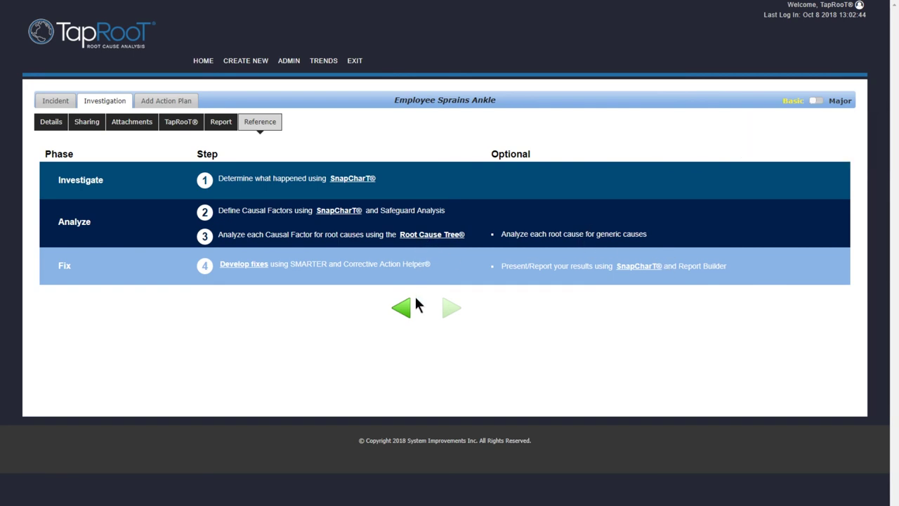
Glance at the Incident tab, then return to the Basic investigation plan via the Investigation tab.
click(50, 103)
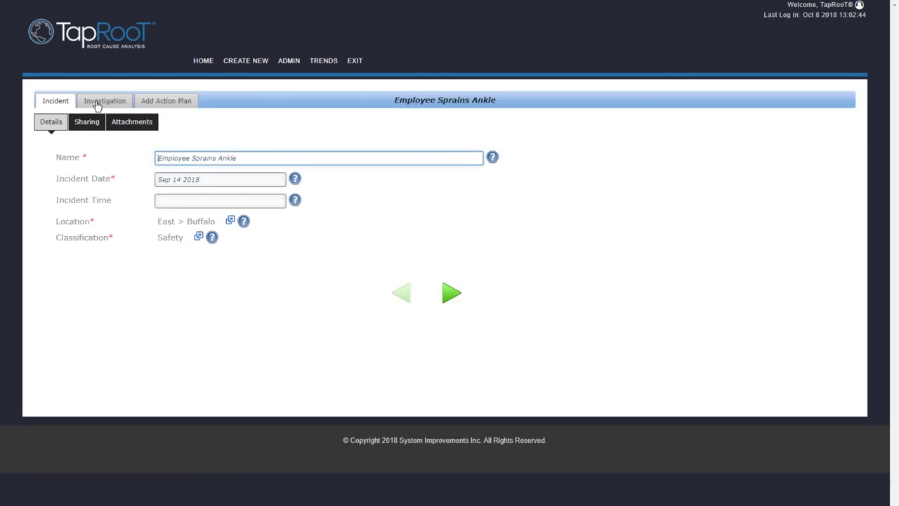
click(98, 104)
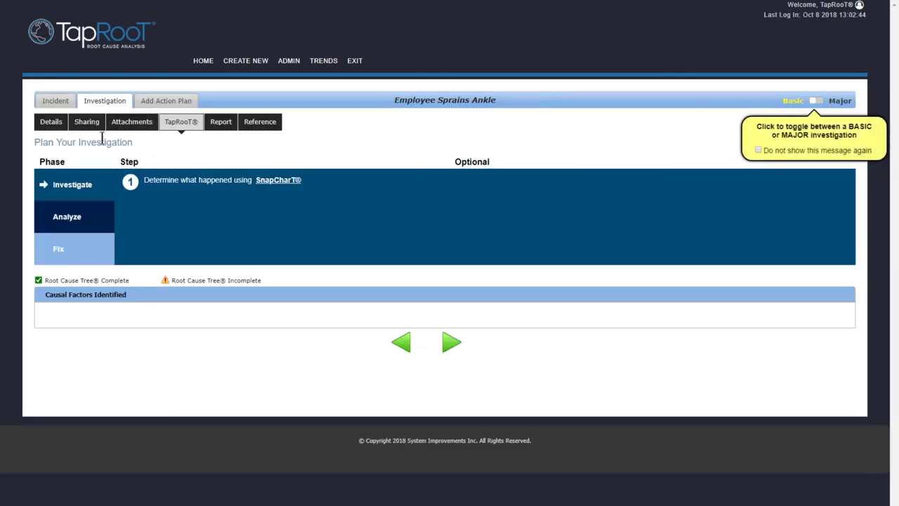